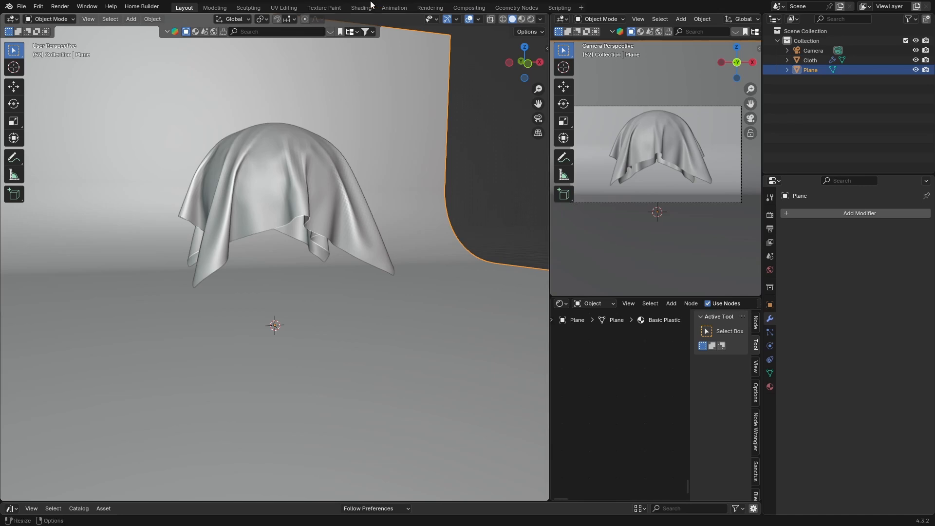
# Select the cloth and open it in the Shading workspace with a rendered preview through the camera.
pyautogui.click(531, 19)
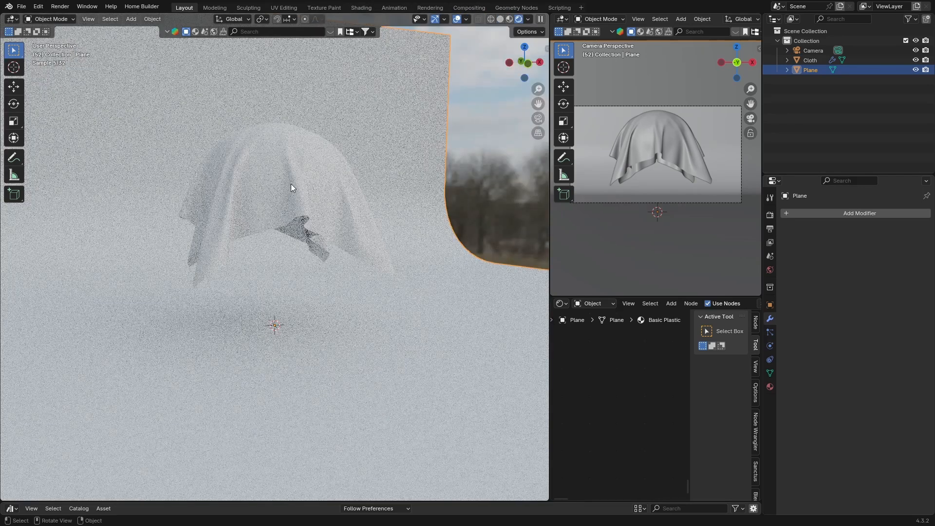
pyautogui.click(279, 179)
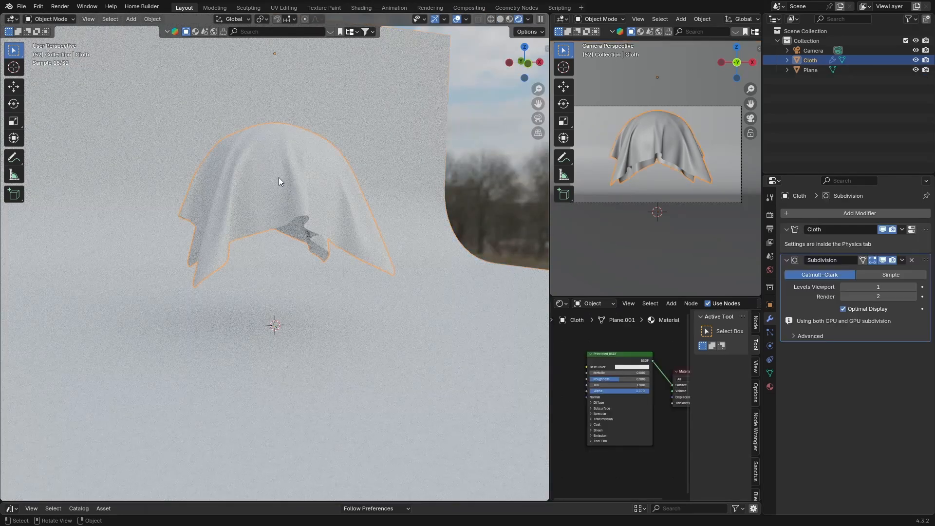
pyautogui.click(360, 8)
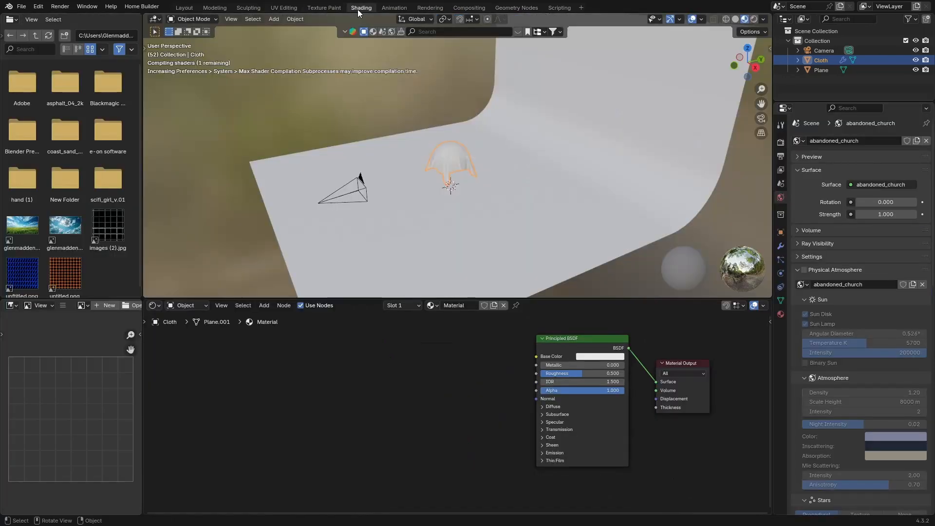
pyautogui.click(742, 19)
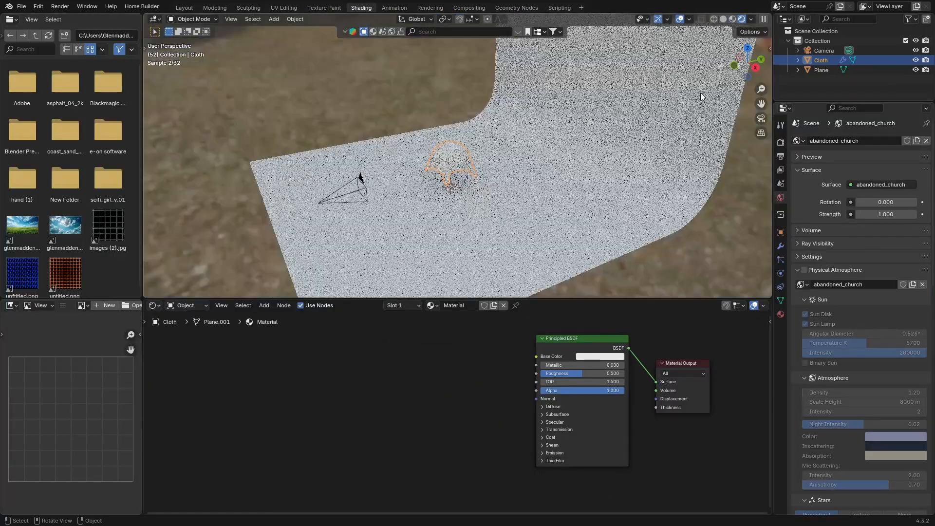
pyautogui.click(762, 118)
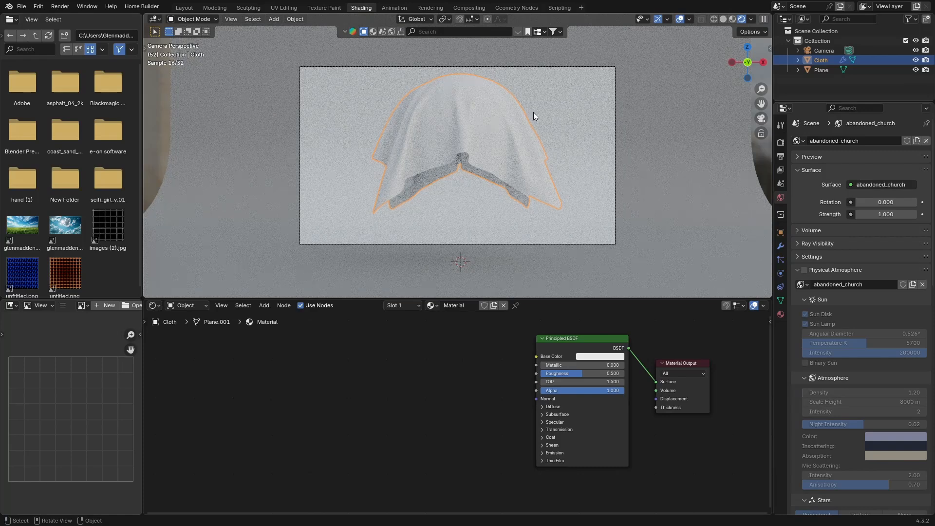
pyautogui.scroll(1, 487, 120)
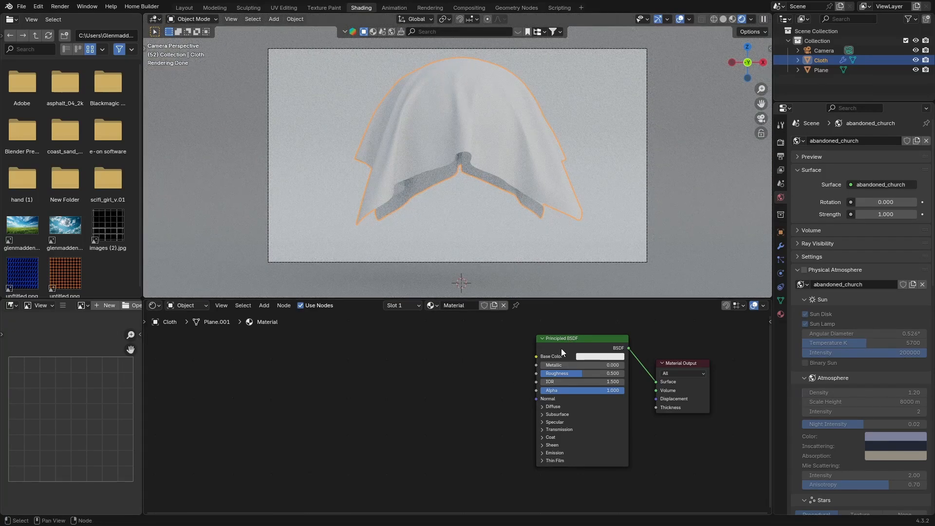
# Reposition the Principled BSDF node slightly and add a Color Ramp node in front of it.
pyautogui.moveTo(562, 349)
pyautogui.mouseDown()
pyautogui.moveTo(553, 365)
pyautogui.moveTo(564, 362)
pyautogui.mouseUp()
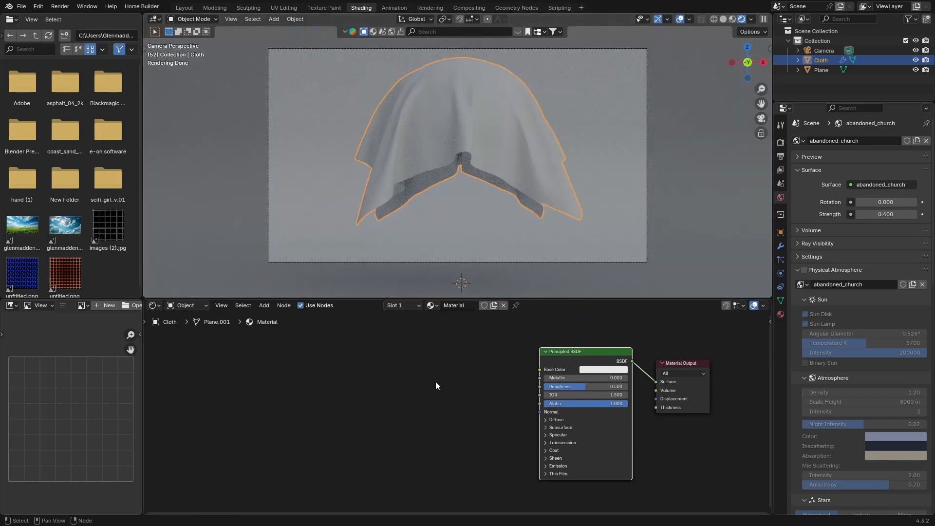
pyautogui.hotkey('shift', 'a')
pyautogui.write('co')
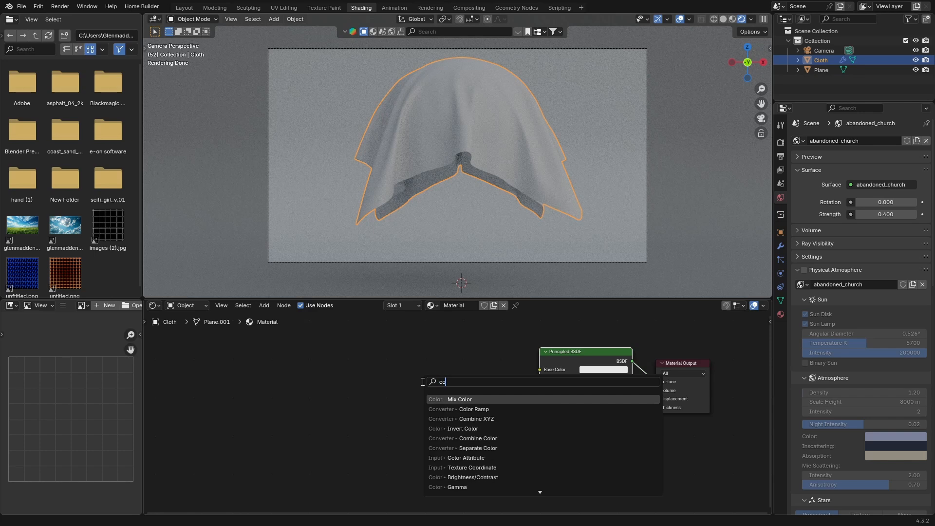
pyautogui.write('lo')
pyautogui.press('Down')
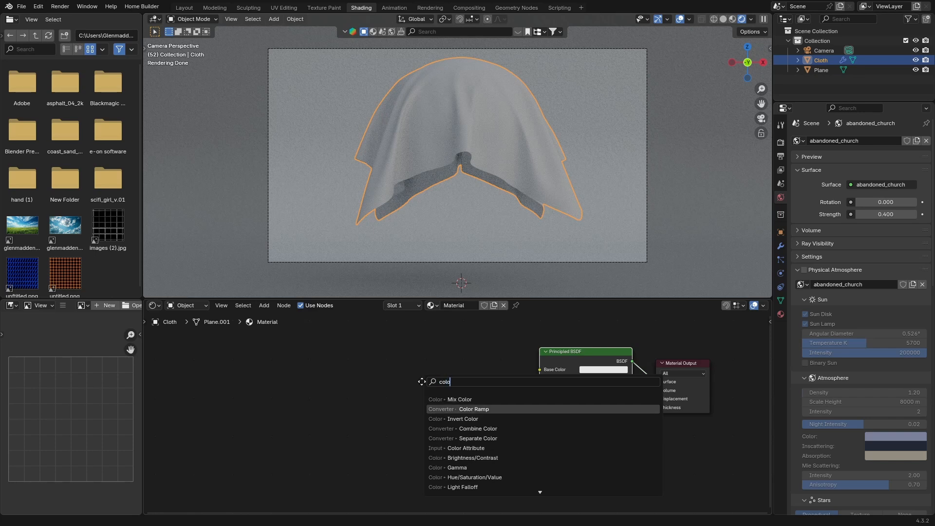
pyautogui.press('Return')
pyautogui.click(427, 364)
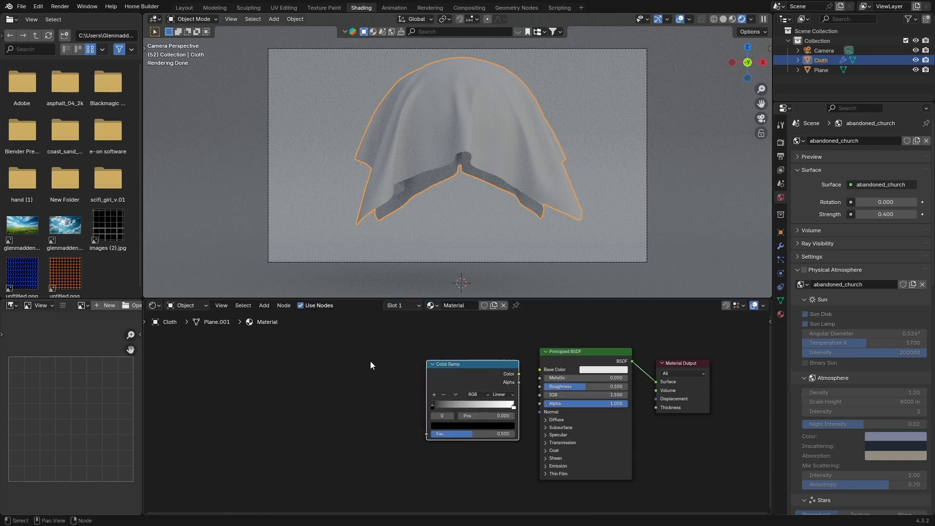
# Add a Noise Texture node in front of the Color Ramp.
pyautogui.hotkey('shift', 'a')
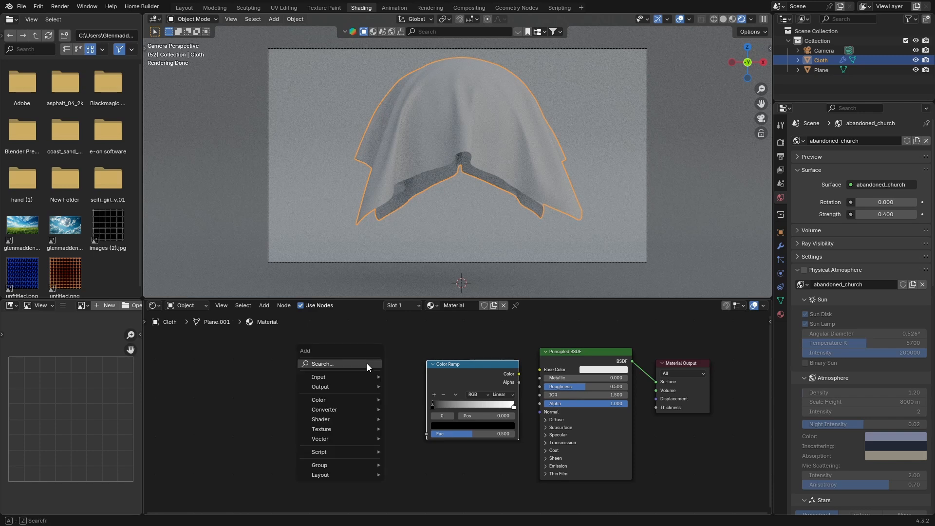
pyautogui.write('noi')
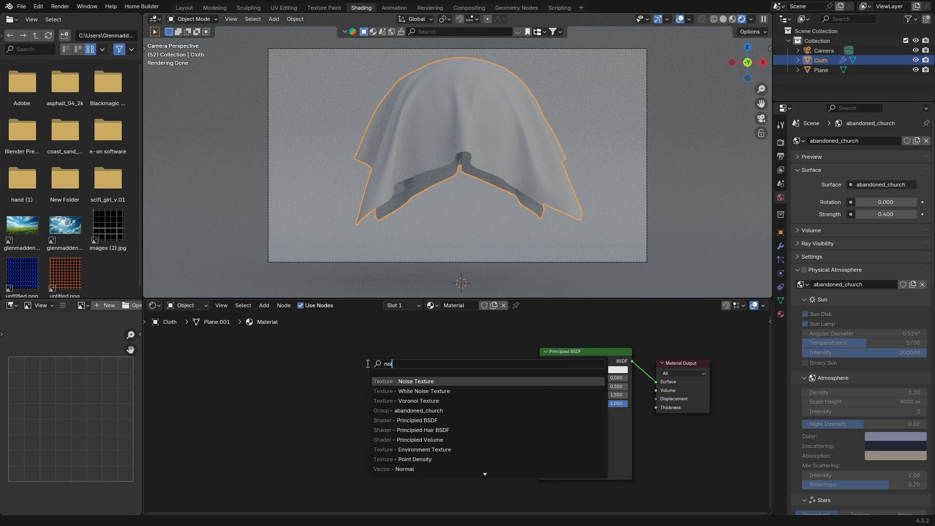
pyautogui.press('Return')
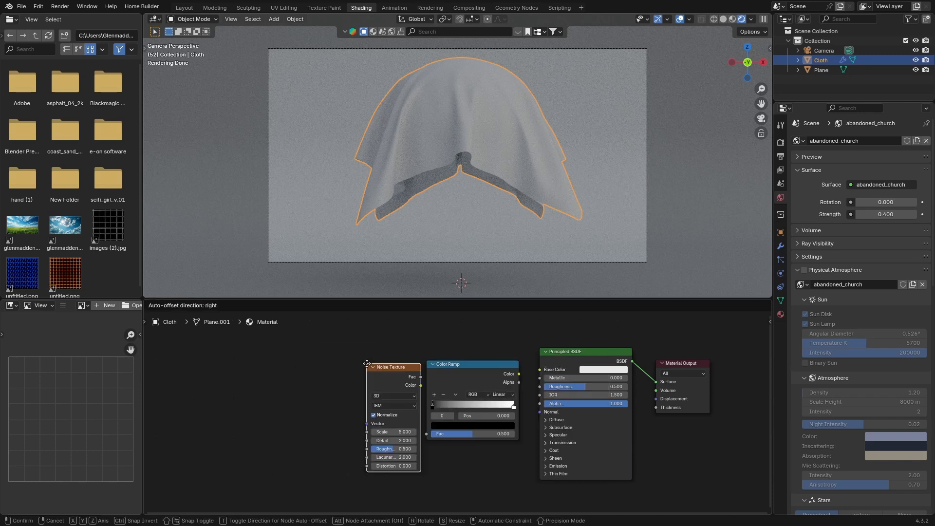
pyautogui.click(309, 359)
# Add a Texture Coordinate node in front of the Noise Texture.
pyautogui.hotkey('shift', 'a')
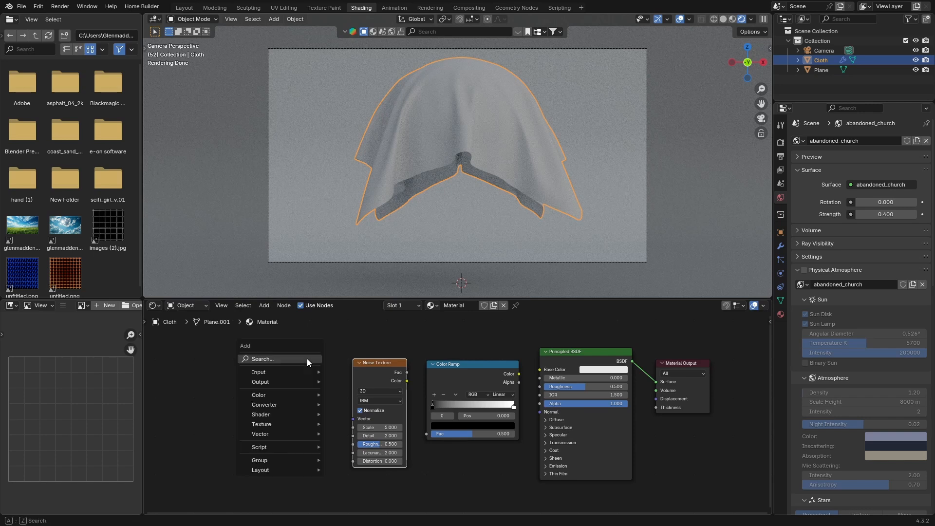
pyautogui.write('tex')
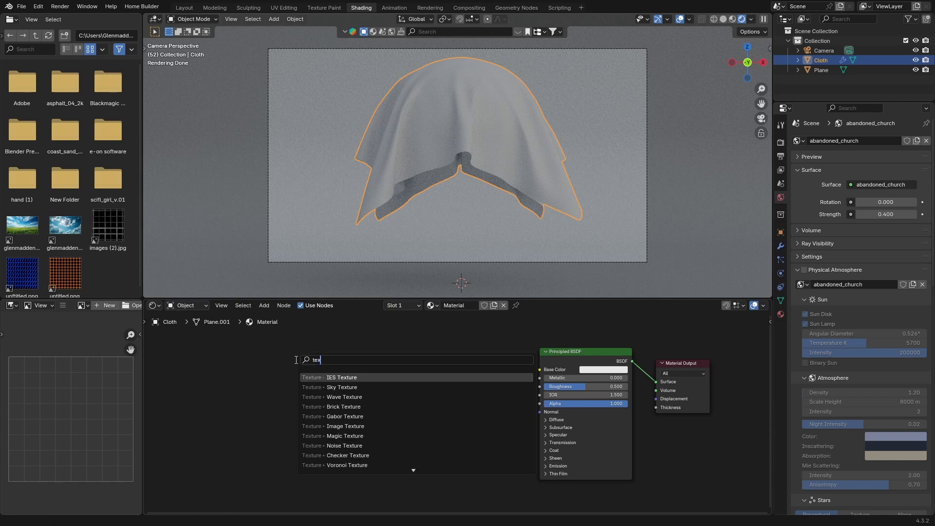
pyautogui.write('ture c')
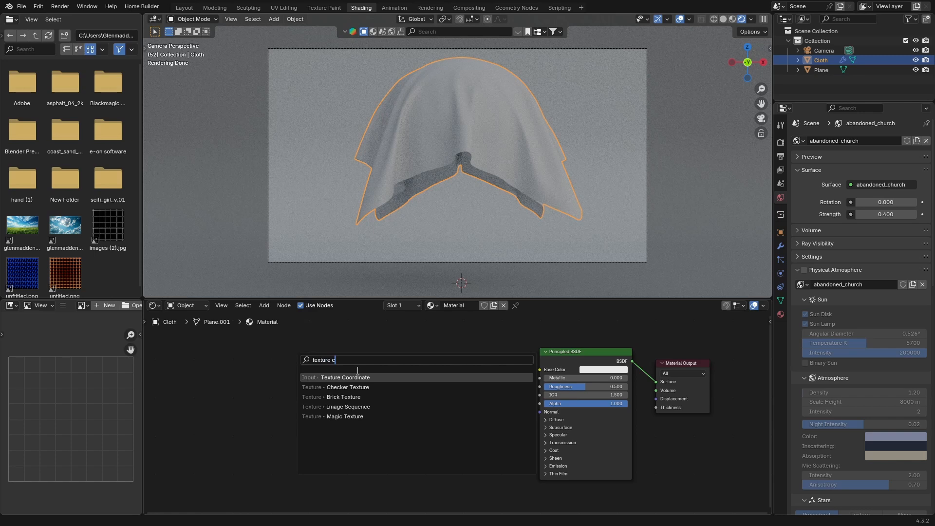
pyautogui.press('Return')
pyautogui.click(278, 362)
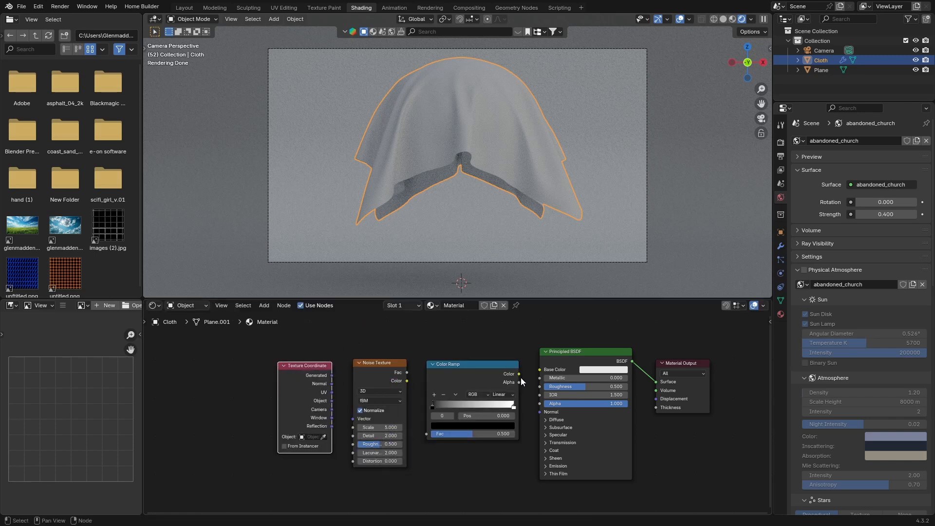
# Link the Color Ramp's Color output to the Principled BSDF's Metallic input and set the Coat weight to 1.000.
pyautogui.moveTo(520, 375)
pyautogui.mouseDown()
pyautogui.moveTo(525, 393)
pyautogui.moveTo(531, 381)
pyautogui.mouseUp()
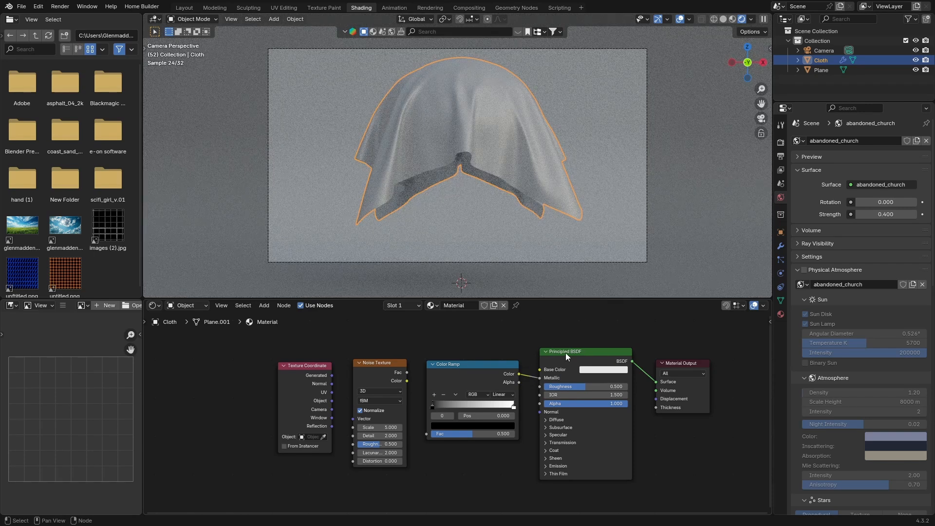
pyautogui.scroll(1, 501, 334)
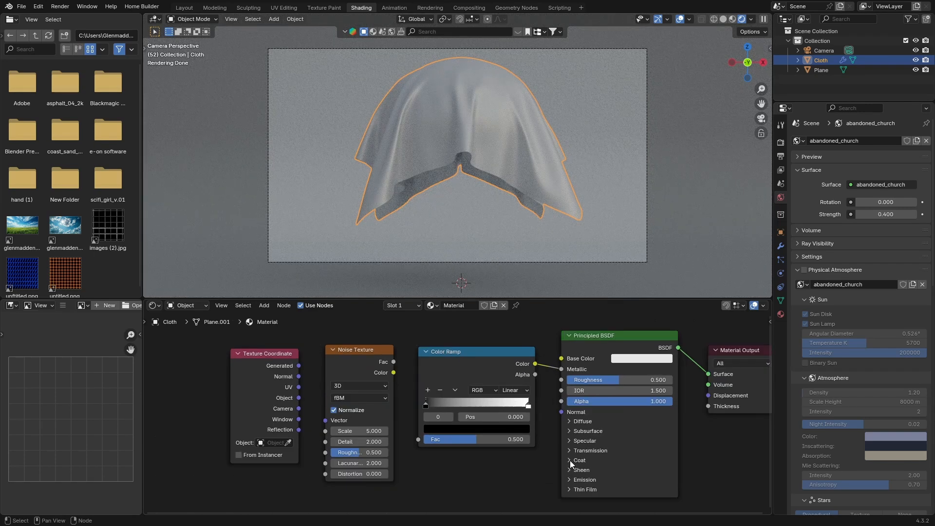
pyautogui.click(570, 460)
pyautogui.moveTo(577, 471); pyautogui.dragTo(670, 469)
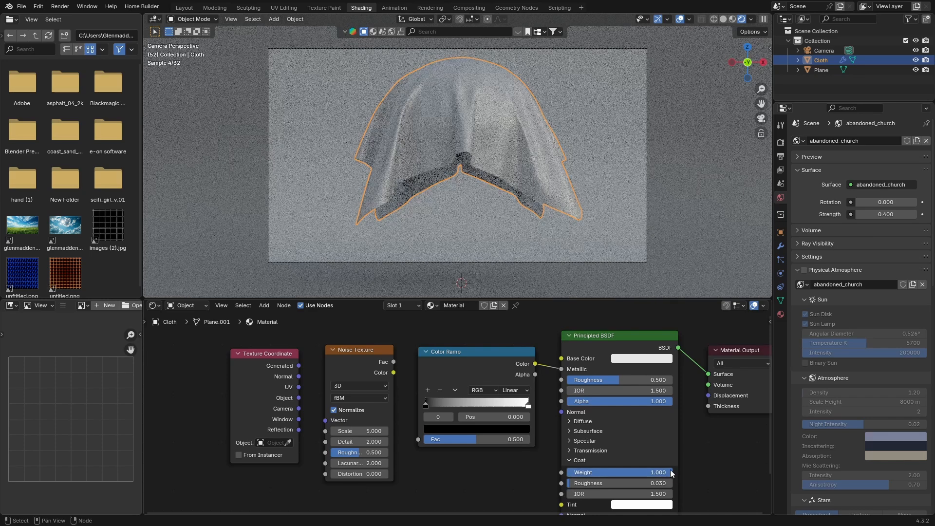
pyautogui.click(570, 461)
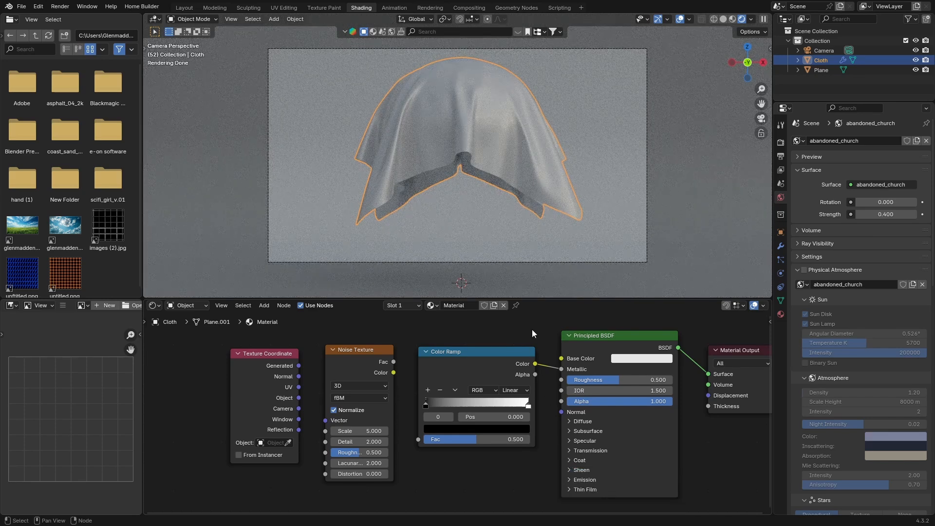
# Link the Noise Texture's Fac output to the Color Ramp's Fac and the Object coordinates to the noise's Vector input.
pyautogui.moveTo(393, 362); pyautogui.dragTo(418, 438)
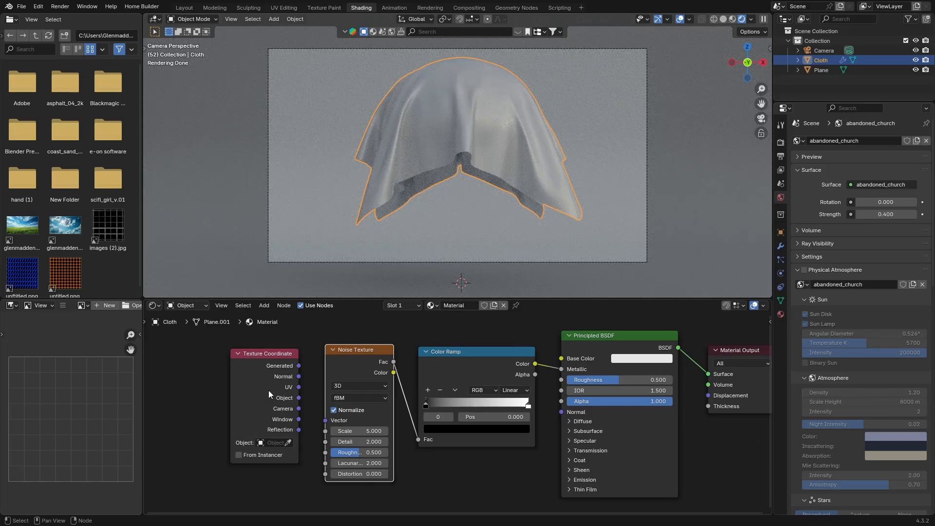
pyautogui.moveTo(297, 398); pyautogui.dragTo(324, 420)
pyautogui.scroll(5, 471, 122)
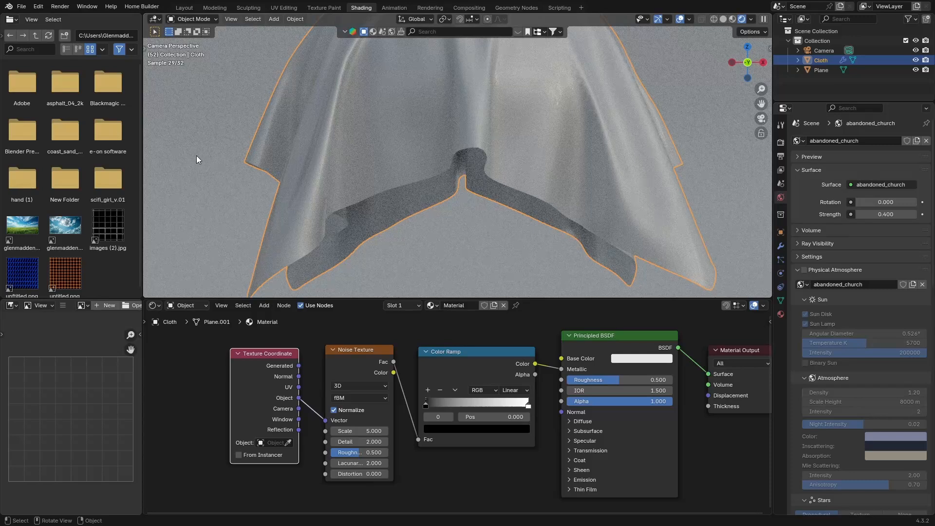
pyautogui.click(197, 156)
pyautogui.click(442, 171)
pyautogui.scroll(-3, 352, 155)
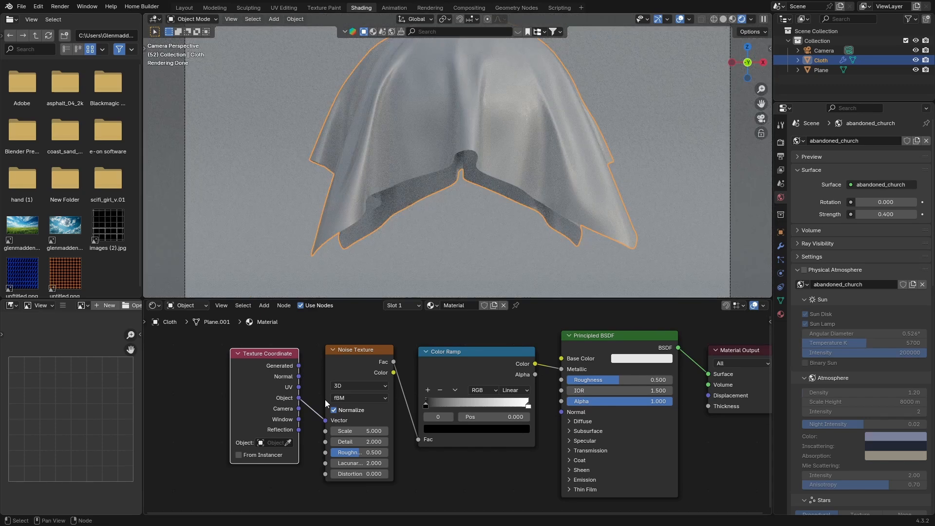
# Set the Noise Texture's Detail to 15, Scale to 12 and Roughness to about 0.658.
pyautogui.click(361, 442)
pyautogui.write('15')
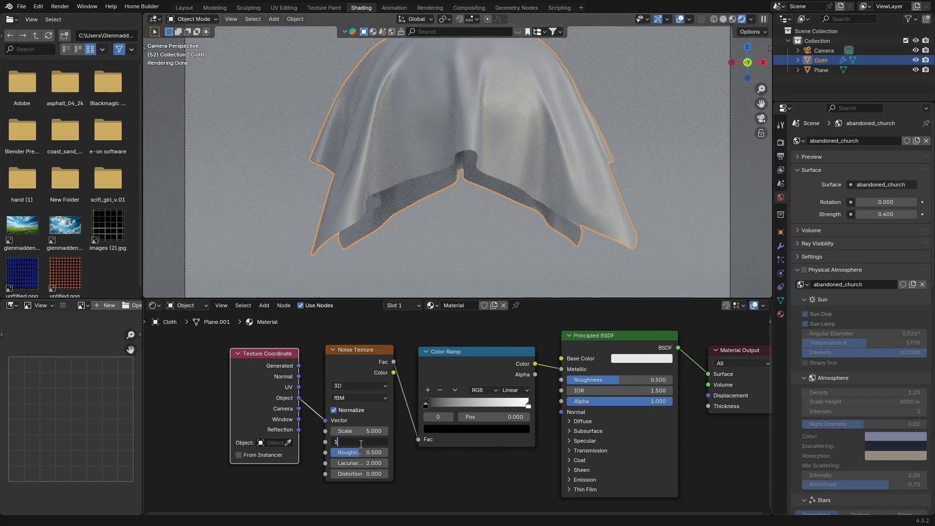
pyautogui.press('Return')
pyautogui.click(366, 432)
pyautogui.write('12')
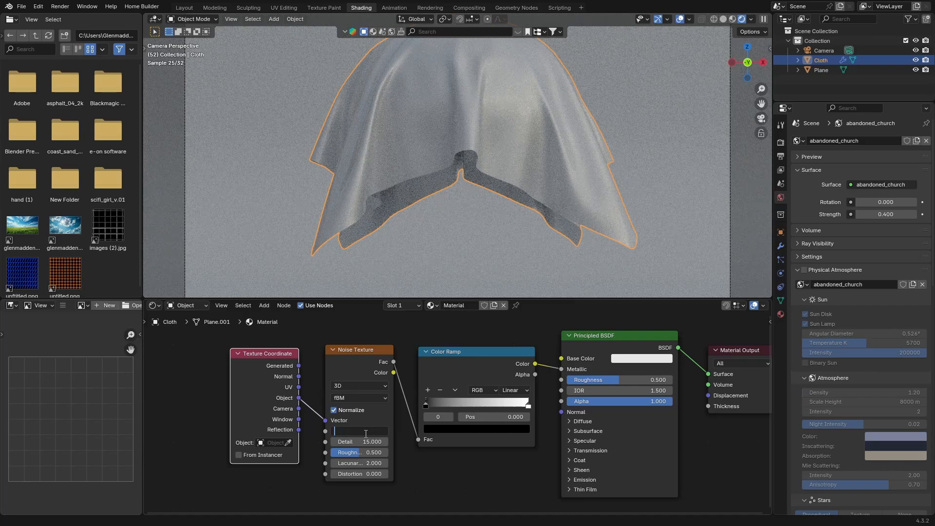
pyautogui.press('Return')
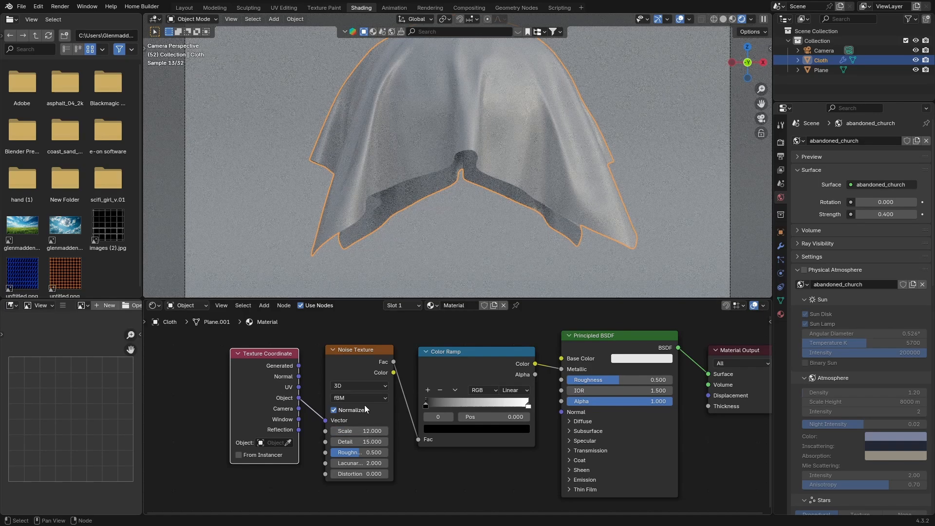
pyautogui.moveTo(360, 453); pyautogui.dragTo(370, 456)
# Set the Color Ramp's interpolation to B-Spline and move its black stop to position 0.355.
pyautogui.click(516, 390)
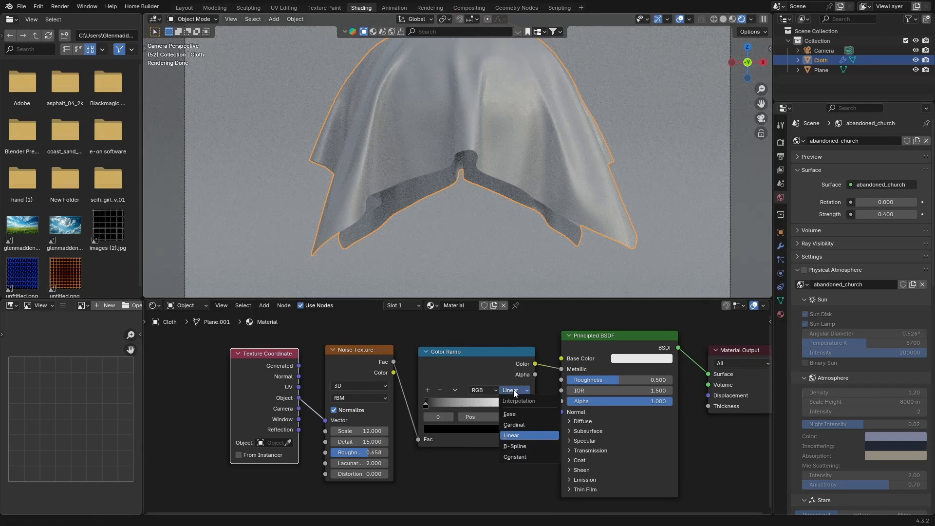
pyautogui.click(512, 451)
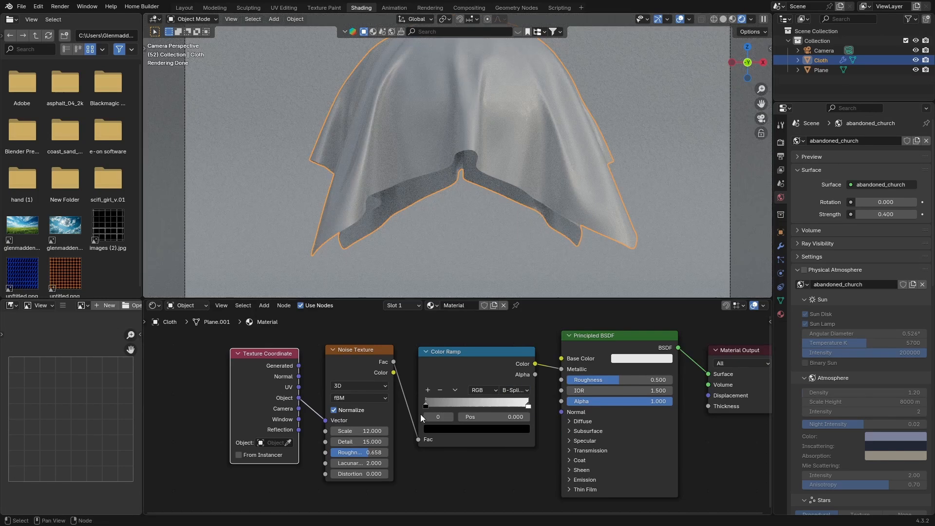
pyautogui.moveTo(425, 405); pyautogui.dragTo(464, 408)
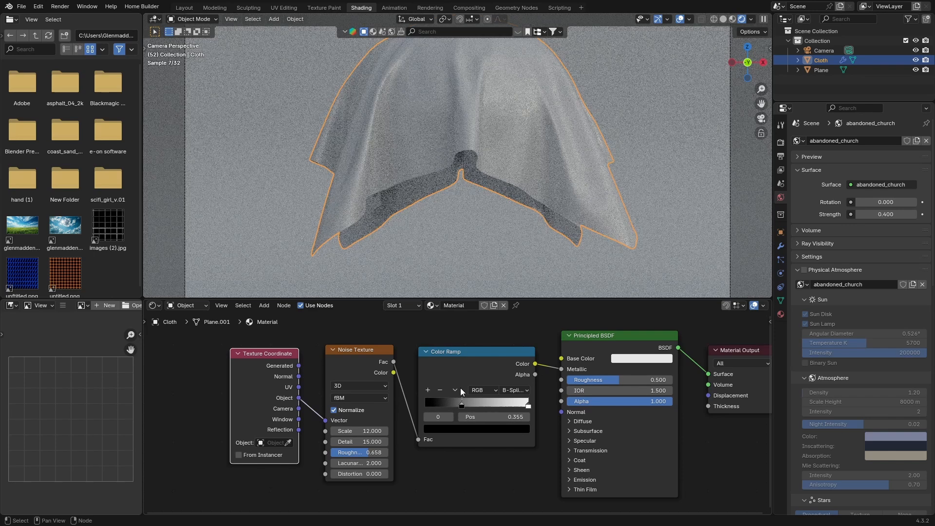
# Darken the Base Color of the backdrop plane's Basic Plastic material to near black.
pyautogui.click(675, 121)
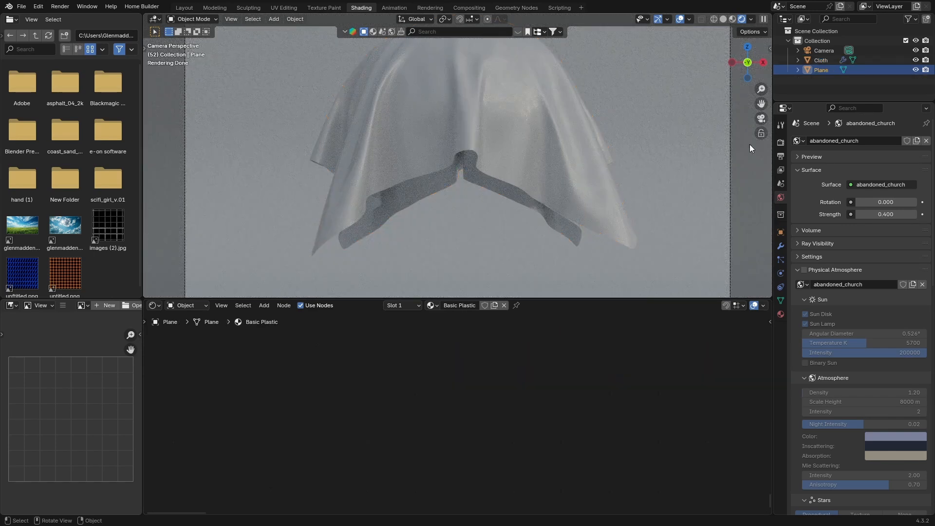
pyautogui.click(782, 315)
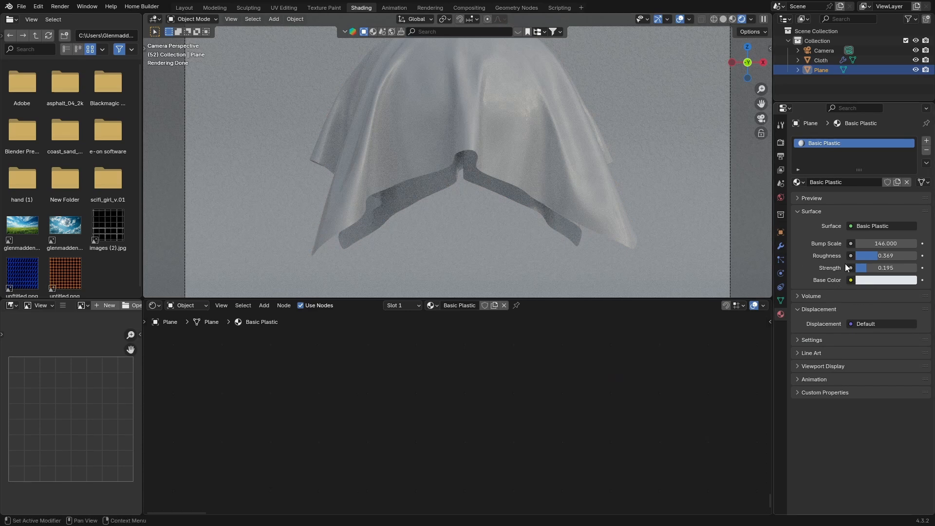
pyautogui.click(867, 278)
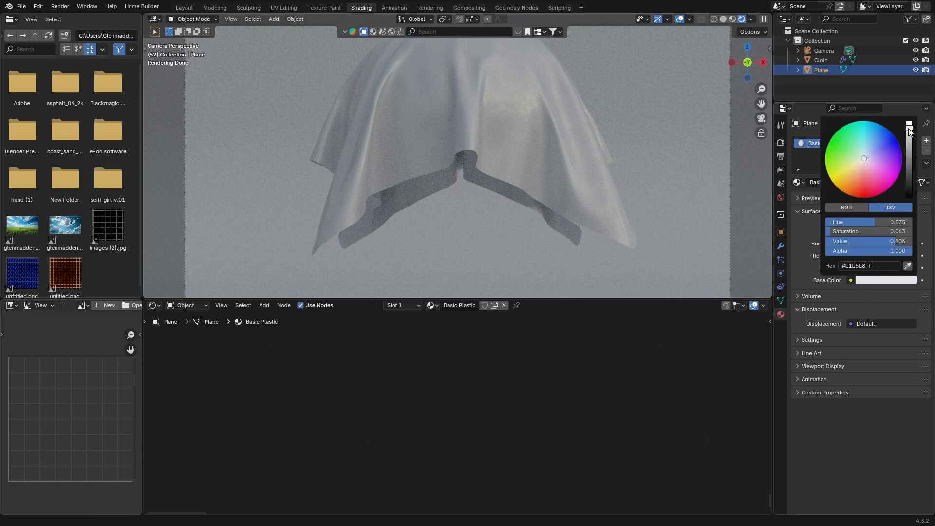
pyautogui.moveTo(909, 129); pyautogui.dragTo(910, 183)
pyautogui.click(385, 172)
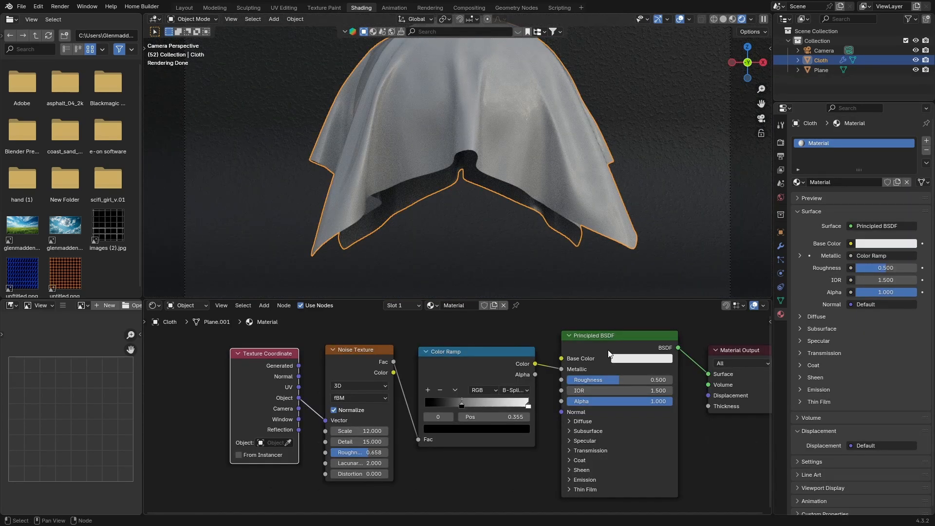
pyautogui.click(657, 136)
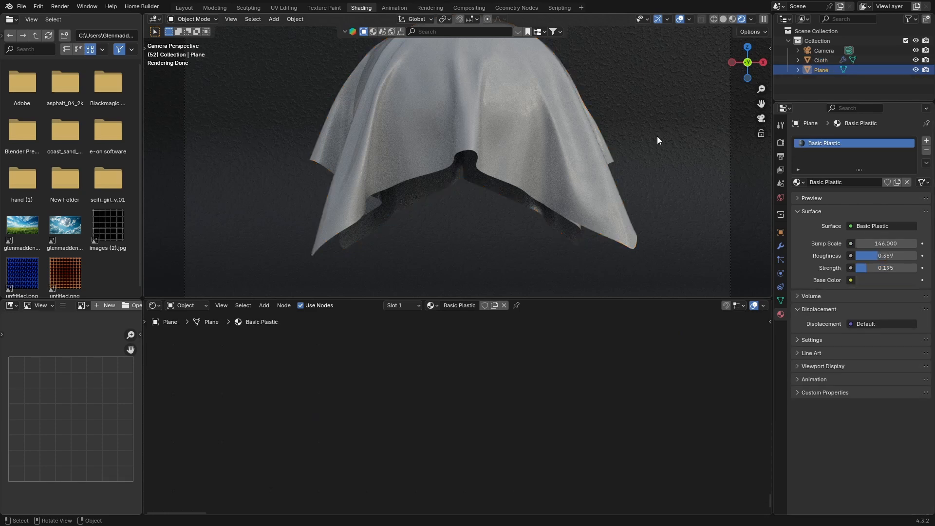
# Set the cloth material's Base Color to a dark orange-brown, hex #865A22FF.
pyautogui.click(495, 128)
pyautogui.click(628, 359)
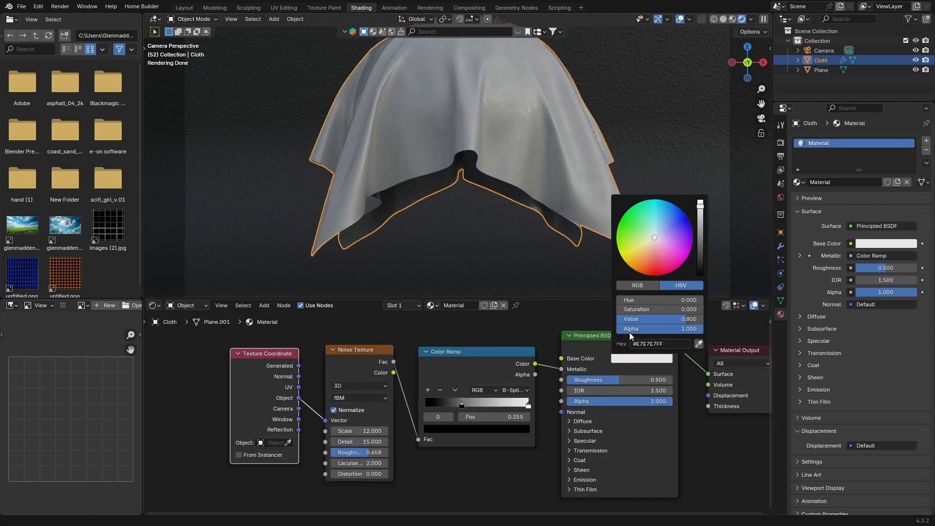
pyautogui.moveTo(653, 239)
pyautogui.mouseDown()
pyautogui.moveTo(656, 267)
pyautogui.moveTo(638, 254)
pyautogui.mouseUp()
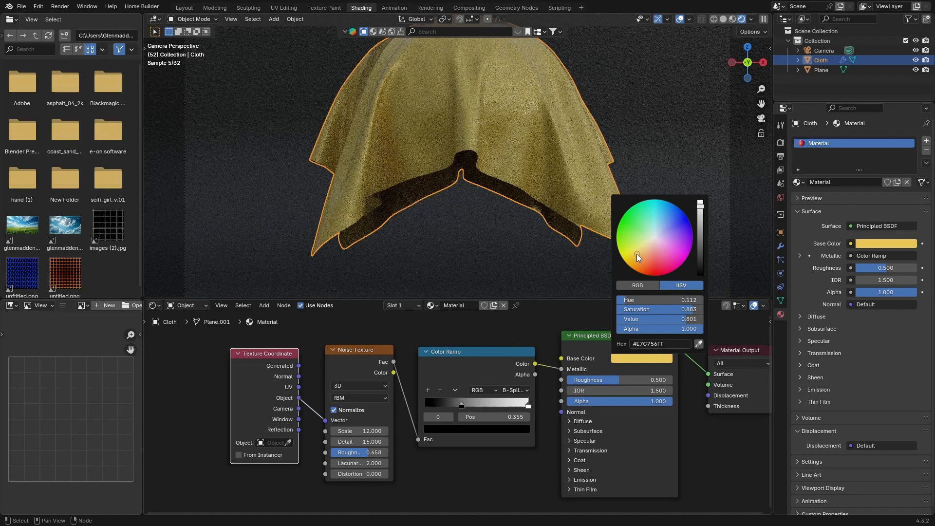
pyautogui.moveTo(700, 208); pyautogui.dragTo(700, 236)
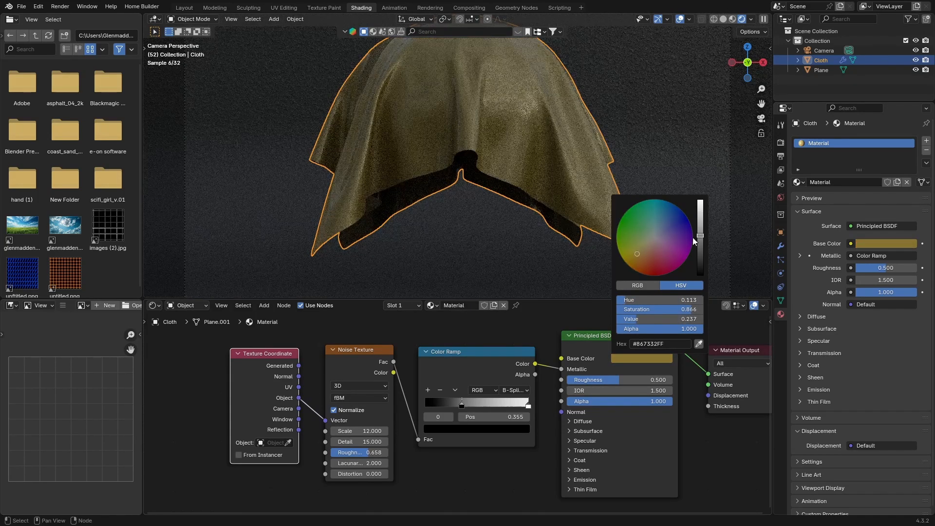
pyautogui.moveTo(634, 256); pyautogui.dragTo(639, 261)
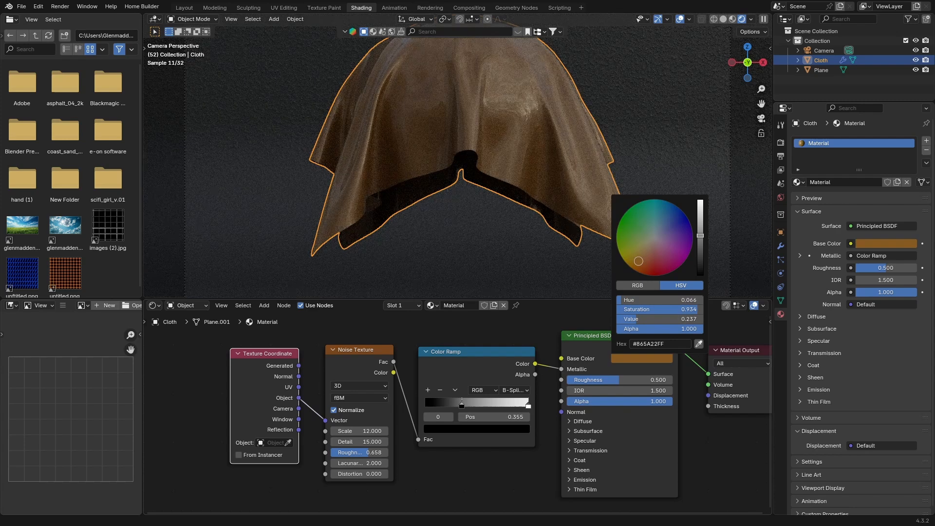
pyautogui.moveTo(557, 165); pyautogui.dragTo(440, 125, button='middle')
pyautogui.scroll(1, 439, 124)
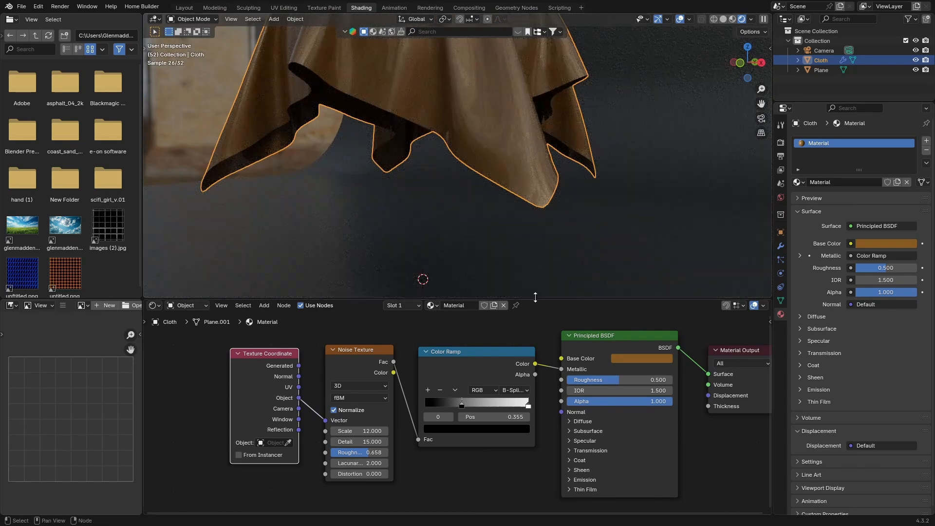
pyautogui.click(411, 33)
pyautogui.press('Return')
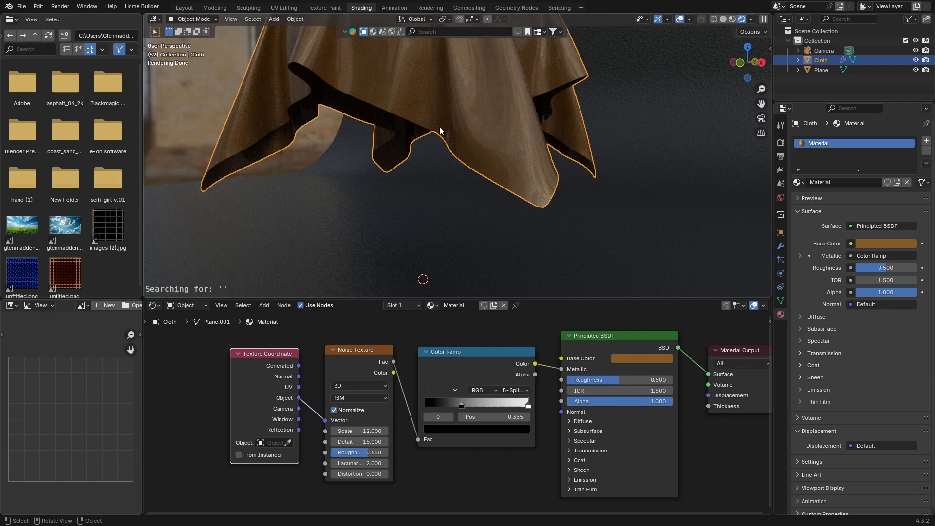
pyautogui.click(346, 194)
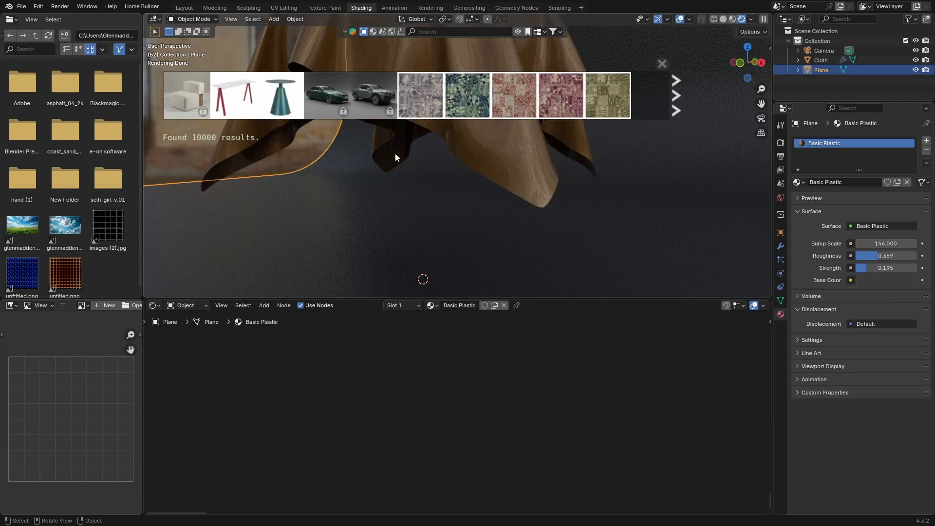
pyautogui.click(455, 119)
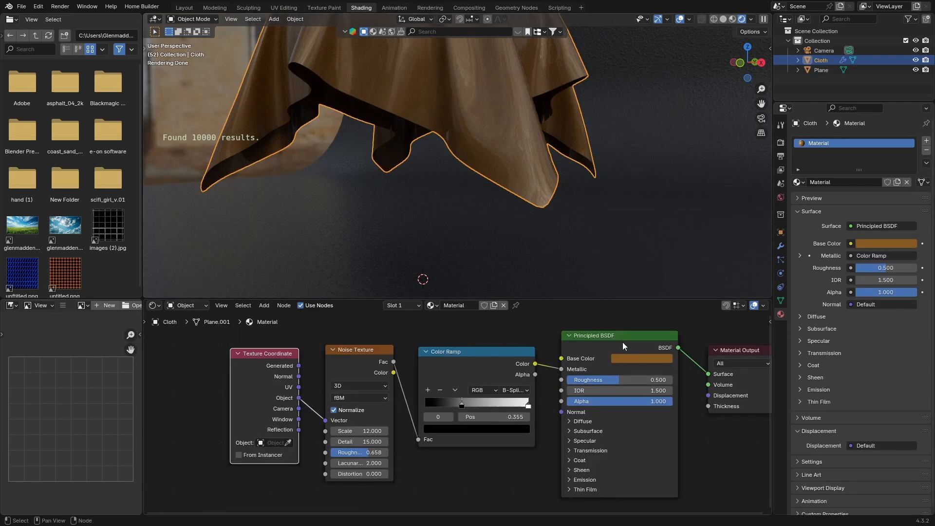
pyautogui.click(628, 359)
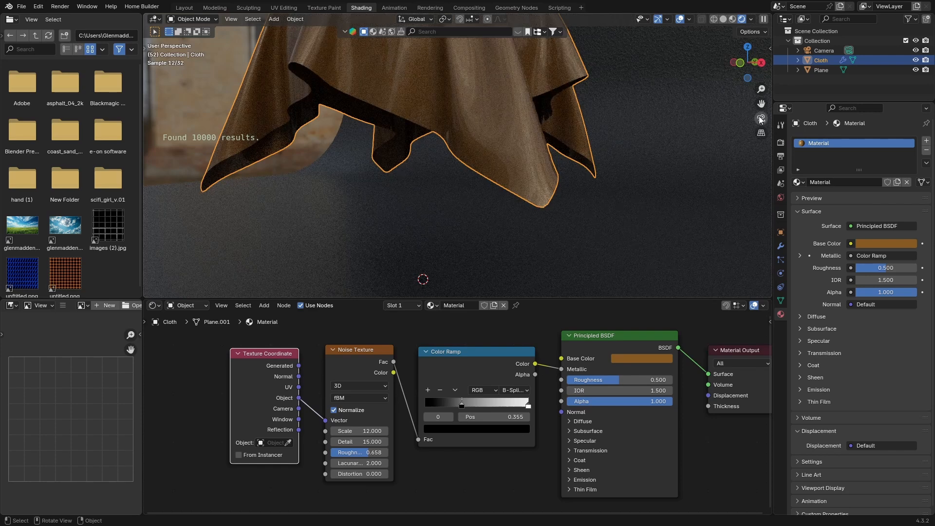
pyautogui.press('KP_0')
# Change the cloth material's Base Color to pink, hex #D57BB5FF, and check the render with the cloth deselected.
pyautogui.click(631, 358)
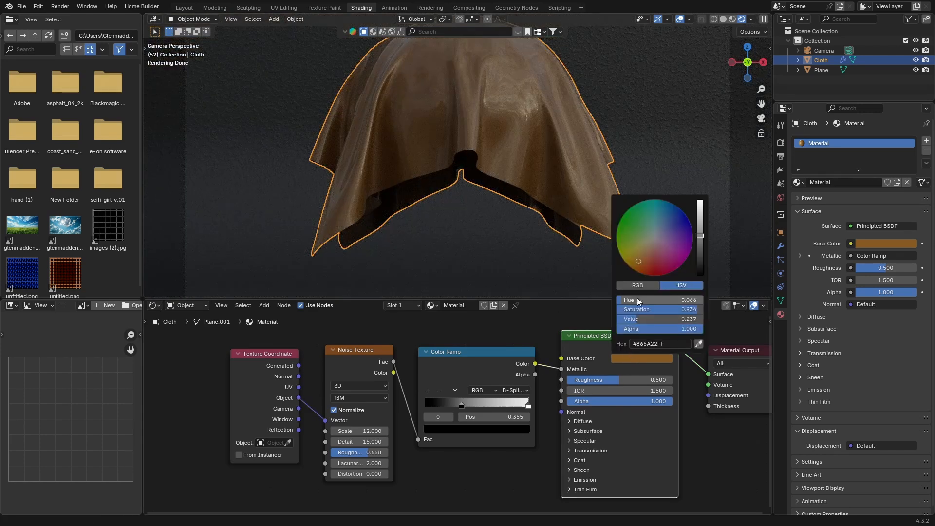
pyautogui.click(654, 244)
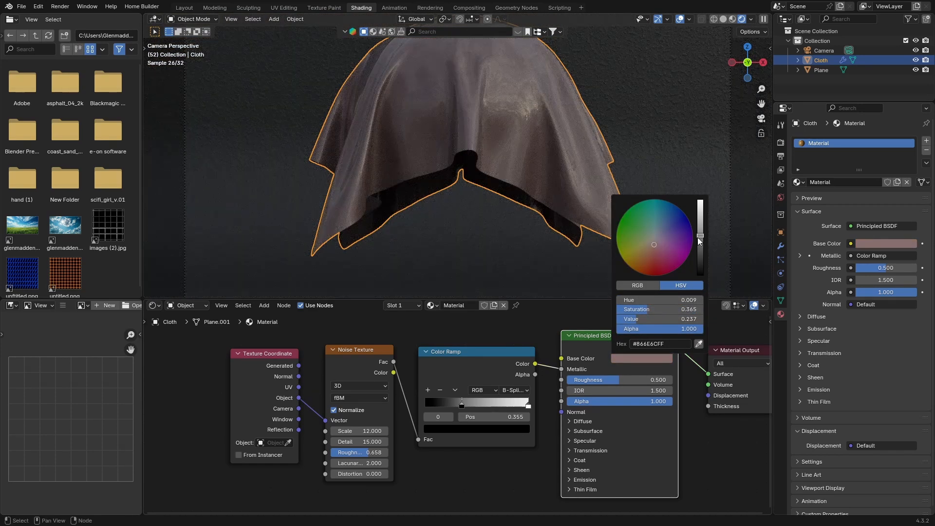
pyautogui.moveTo(700, 241); pyautogui.dragTo(701, 207)
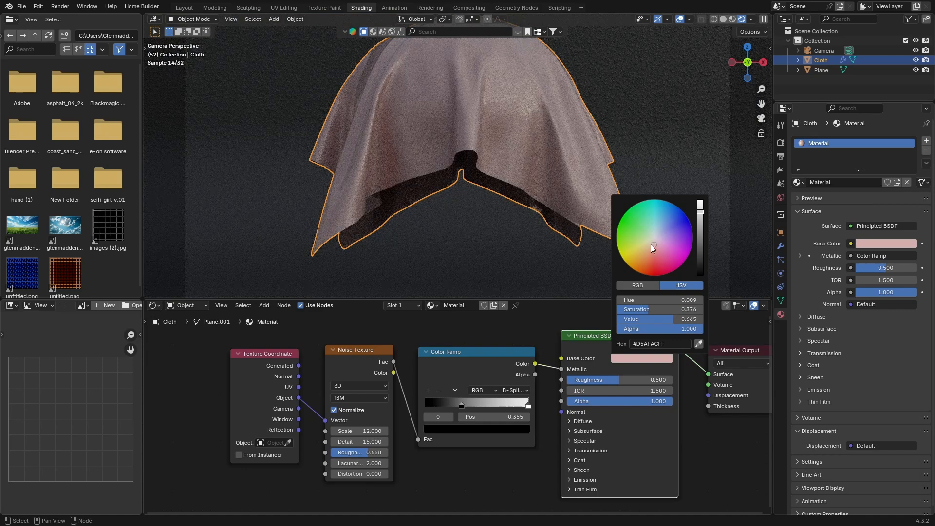
pyautogui.click(665, 251)
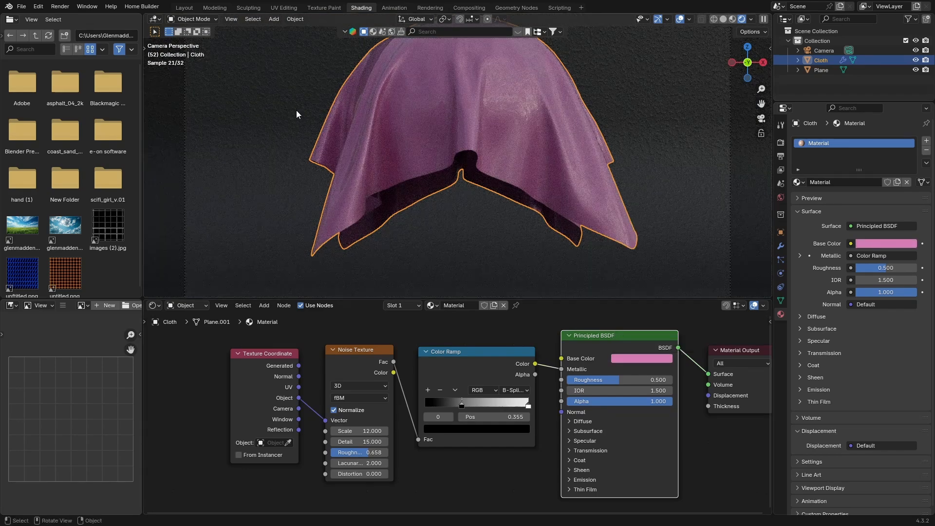
pyautogui.click(258, 112)
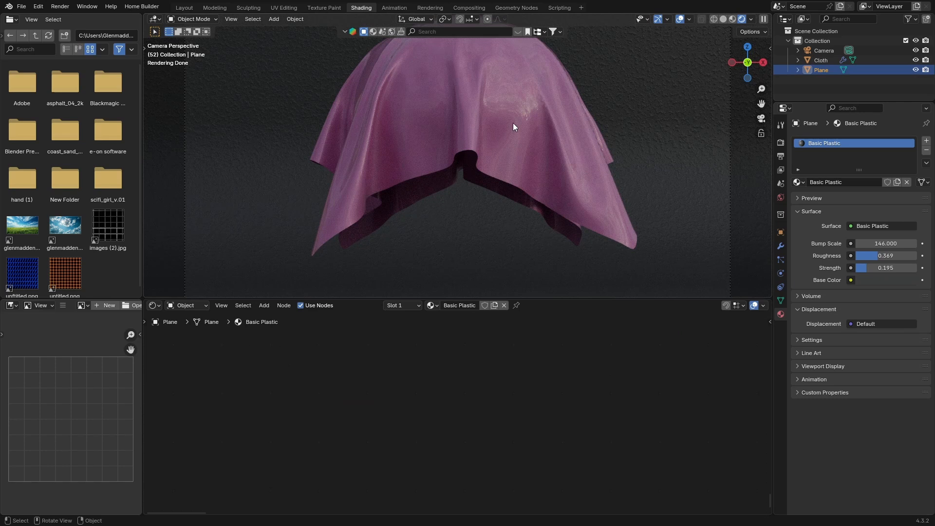
pyautogui.click(473, 130)
pyautogui.click(290, 123)
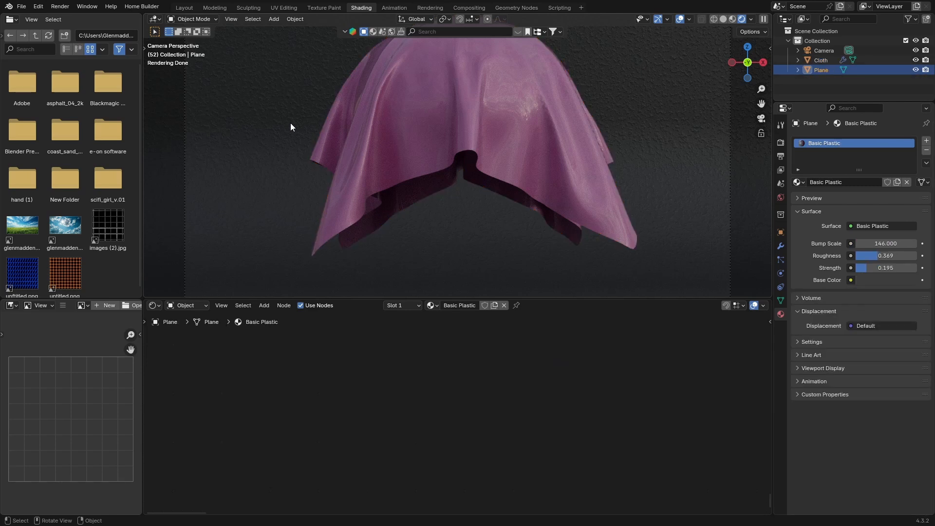
# Darken the cloth material's pink Base Color to a muted purple by lowering its value.
pyautogui.click(478, 116)
pyautogui.click(641, 358)
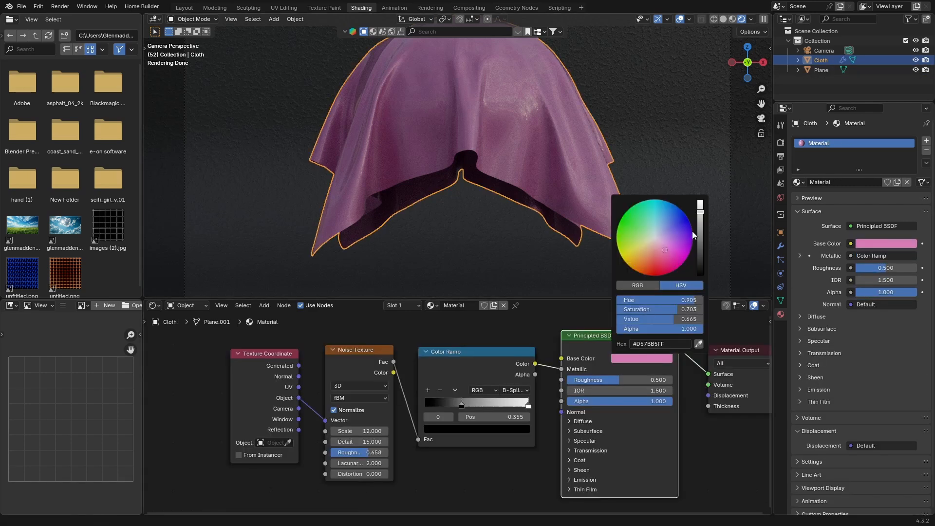
pyautogui.moveTo(699, 211); pyautogui.dragTo(699, 236)
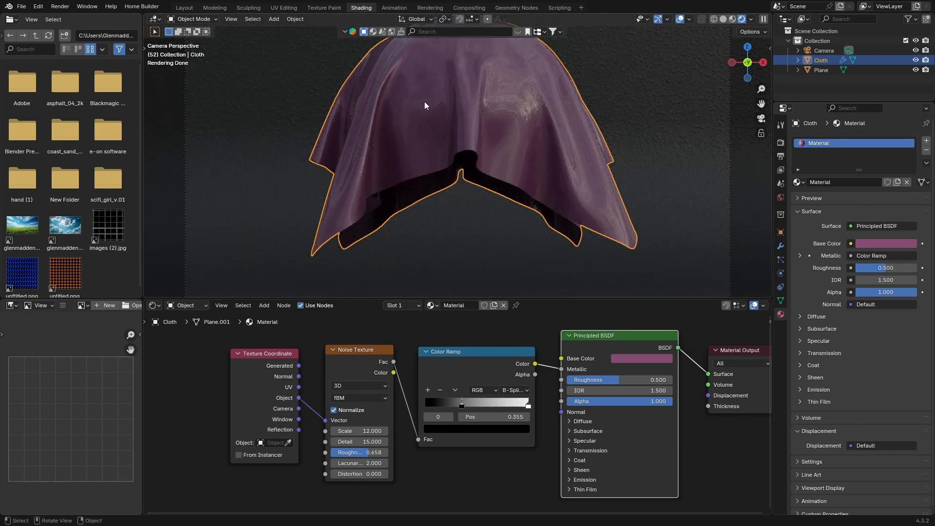
pyautogui.click(635, 100)
# Move the Color Ramp's black stop to position 0.368 and set the cloth's Principled BSDF Roughness to about 0.473.
pyautogui.click(477, 113)
pyautogui.moveTo(462, 405)
pyautogui.mouseDown()
pyautogui.moveTo(478, 406)
pyautogui.moveTo(431, 403)
pyautogui.moveTo(464, 404)
pyautogui.mouseUp()
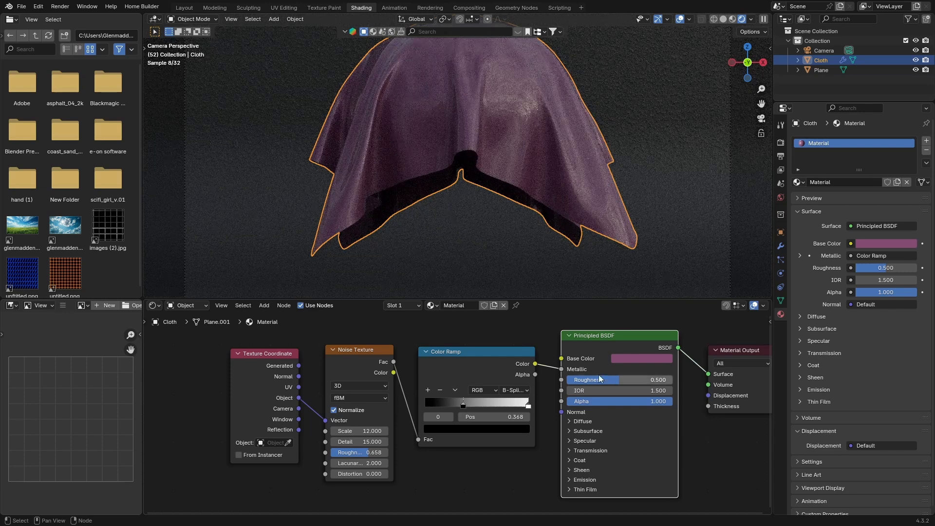
pyautogui.moveTo(618, 381); pyautogui.dragTo(575, 383)
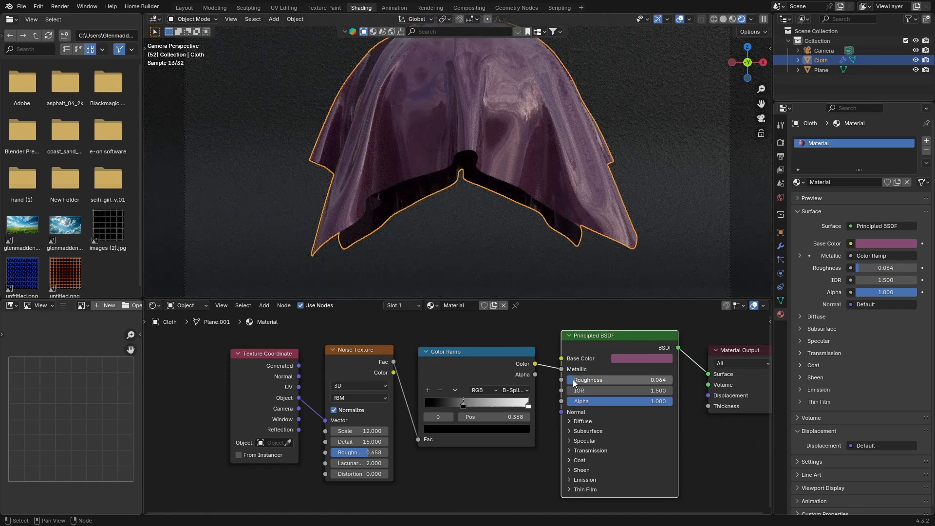
pyautogui.click(257, 126)
pyautogui.click(417, 123)
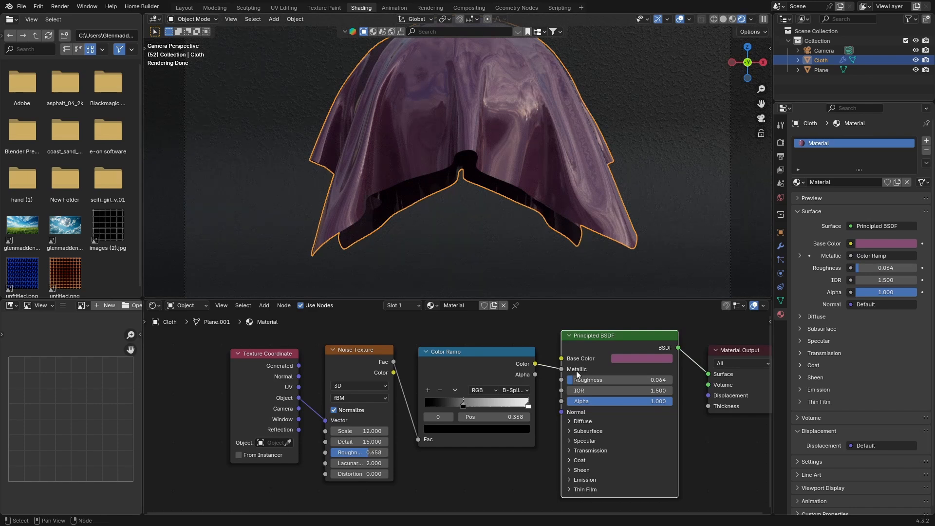
pyautogui.moveTo(580, 380); pyautogui.dragTo(622, 380)
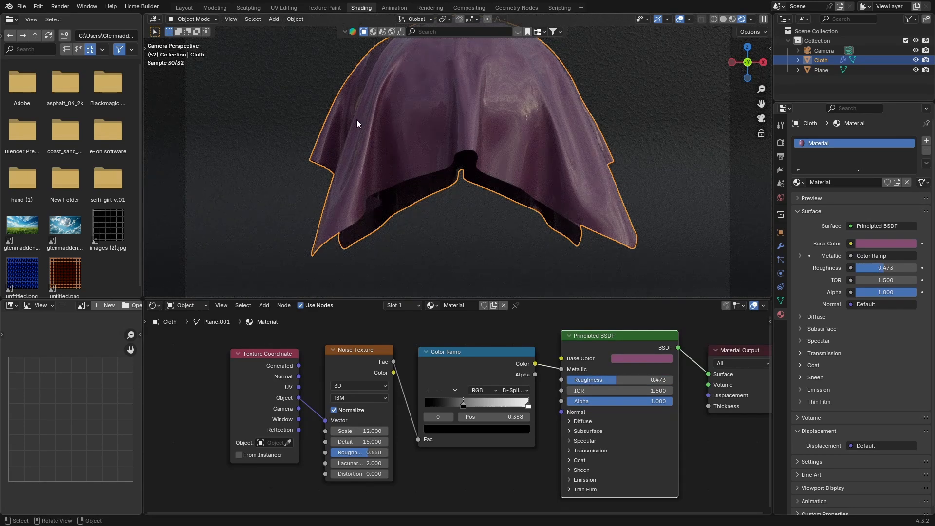